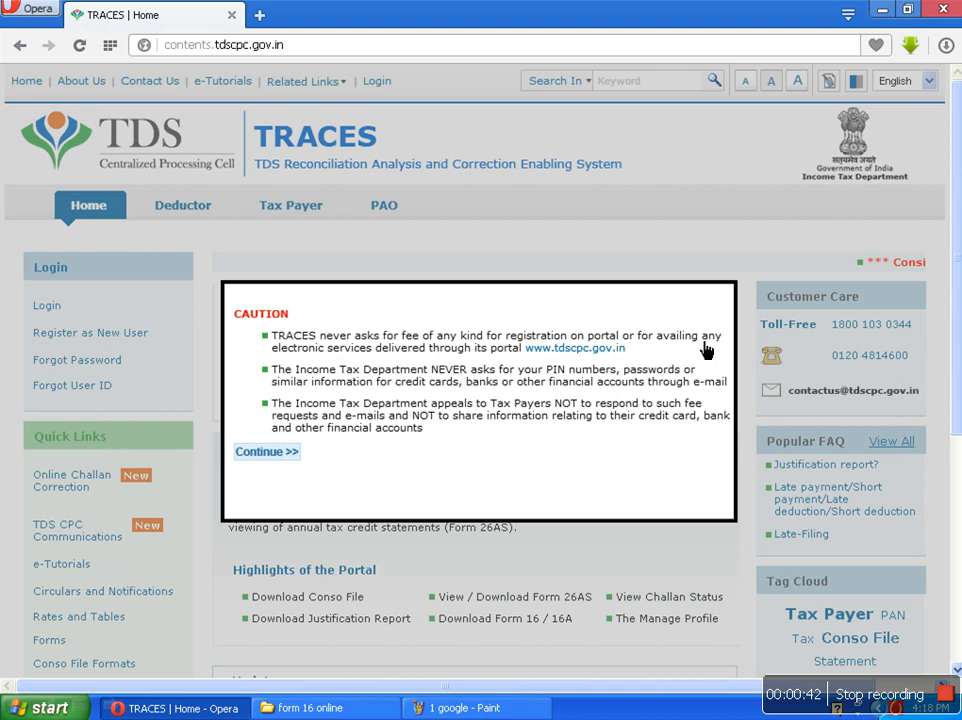
Dismiss the caution notice and sign in as a deductor with the user ID, password, TAN and image verification code.
{"action": "left_click", "coordinate": [283, 462]}
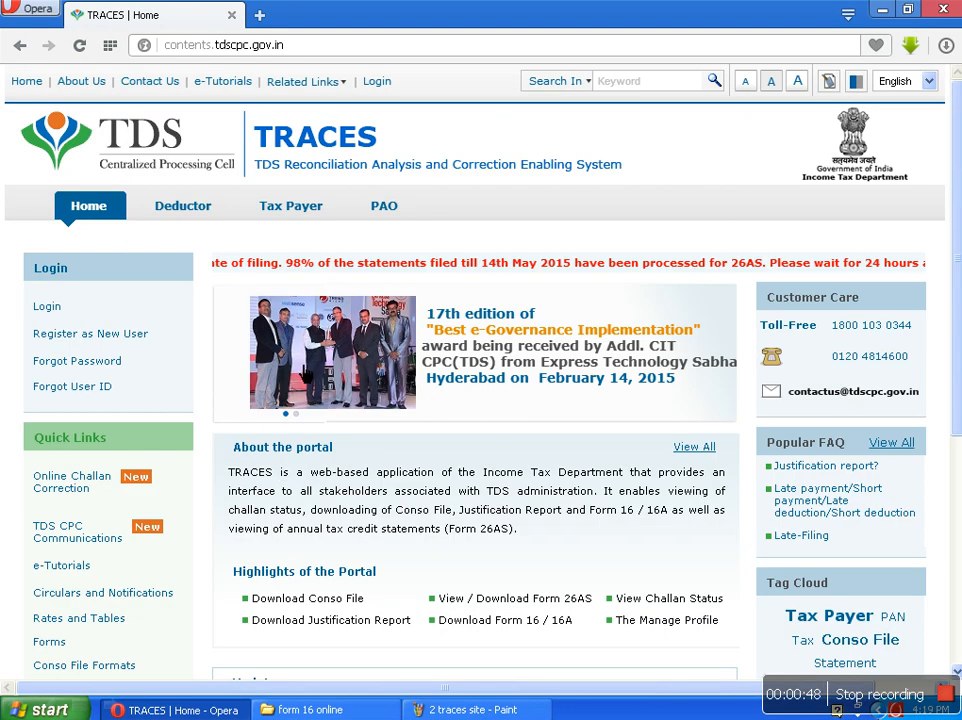
{"action": "left_click", "coordinate": [195, 212]}
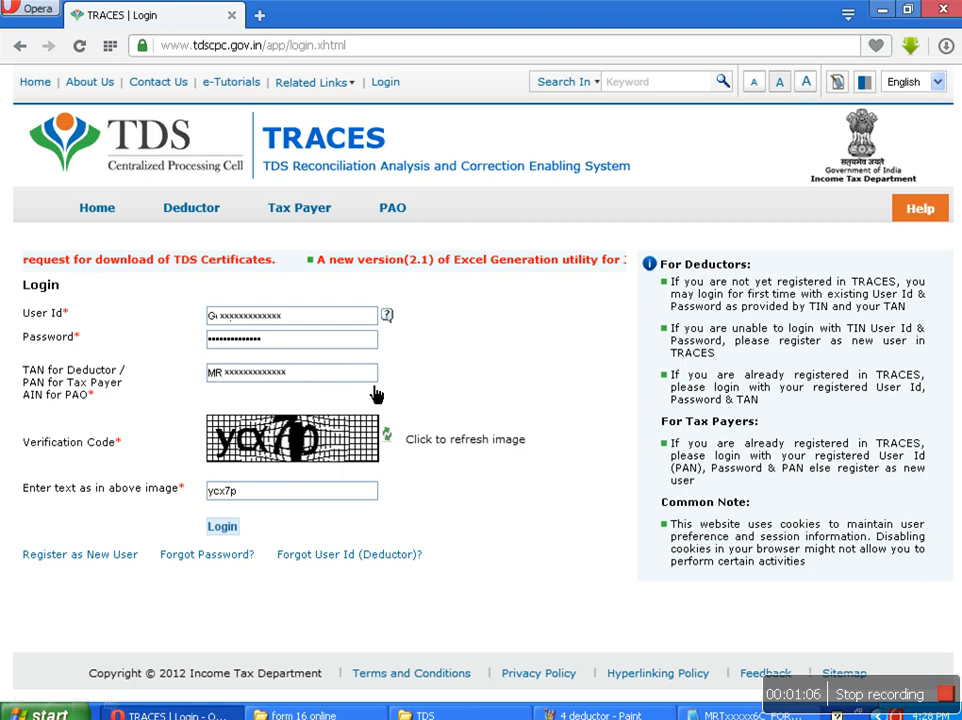
{"action": "left_click", "coordinate": [226, 532]}
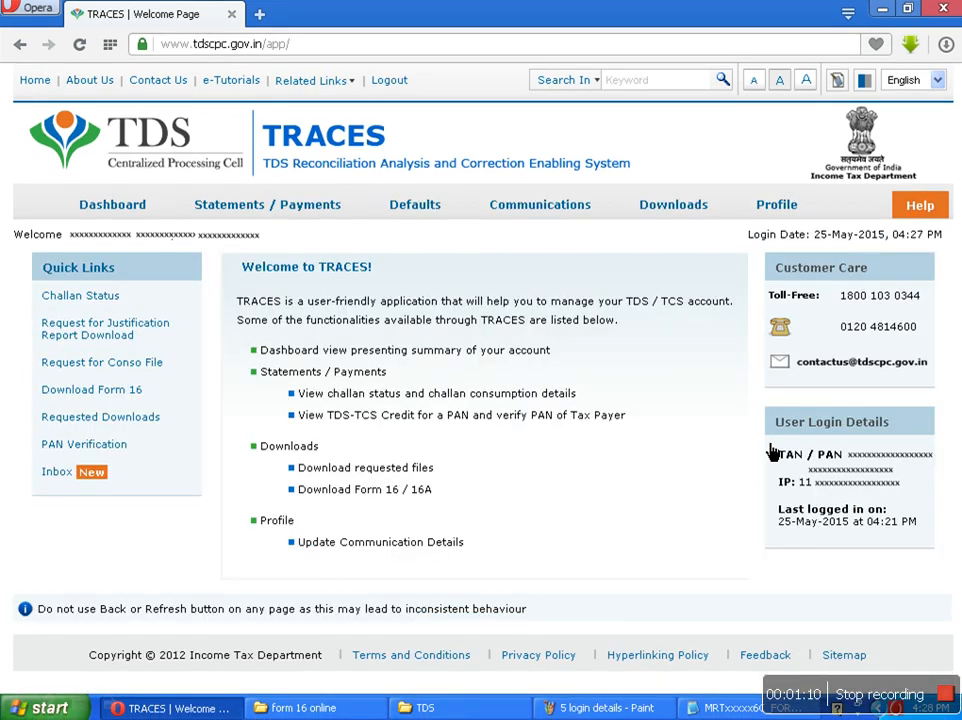
Submit a bulk PAN download request for Form 16A with financial year 2014-15, quarter Q4 and form type 26Q.
{"action": "left_click", "coordinate": [688, 218]}
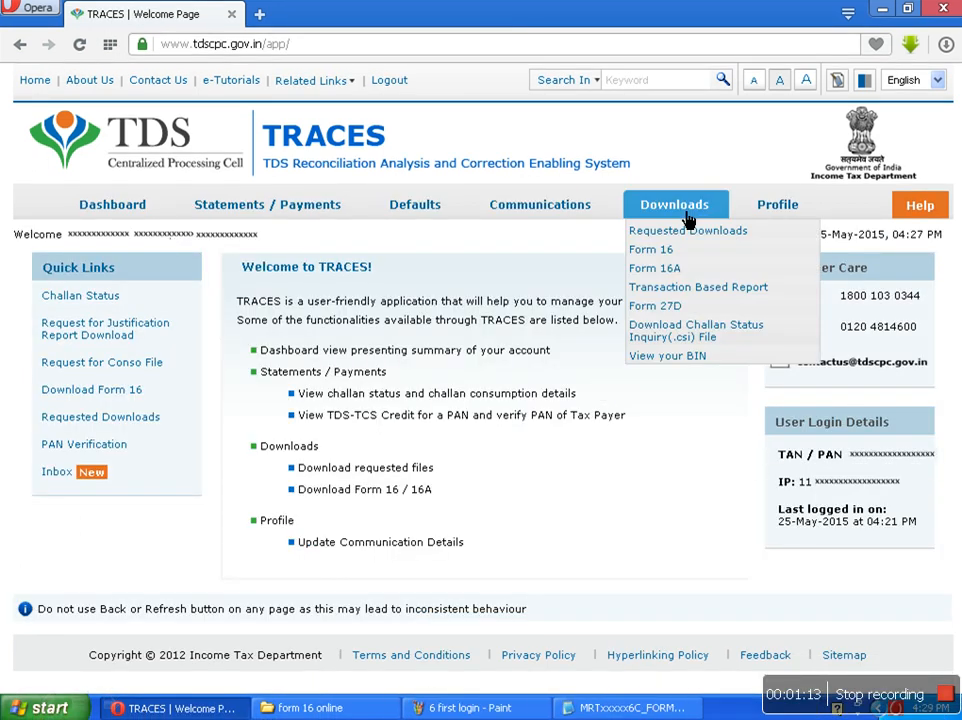
{"action": "left_click", "coordinate": [679, 286]}
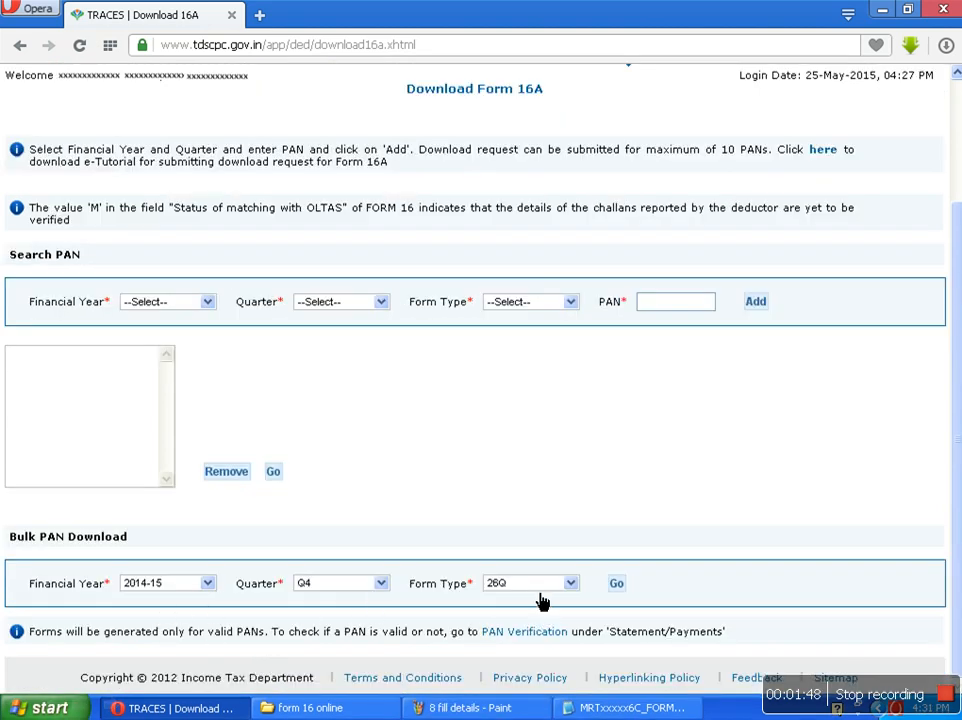
{"action": "left_click", "coordinate": [629, 594]}
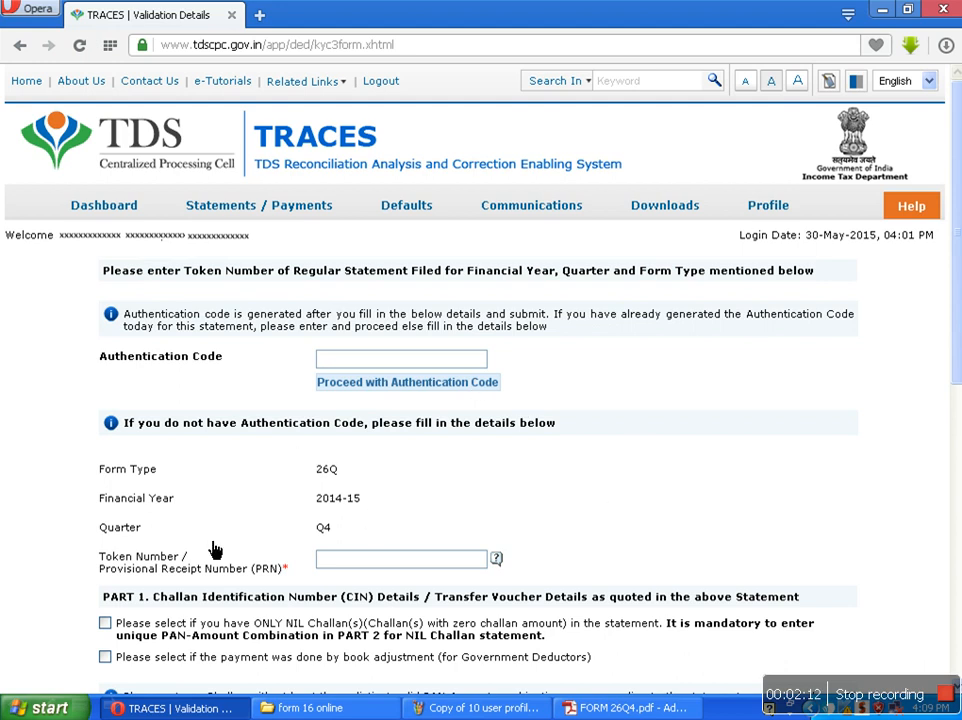
Enter the statement's token number, the BSR code 0300925 and the tax deposit date 20 April 2015 in the validation details.
{"action": "left_click", "coordinate": [397, 572]}
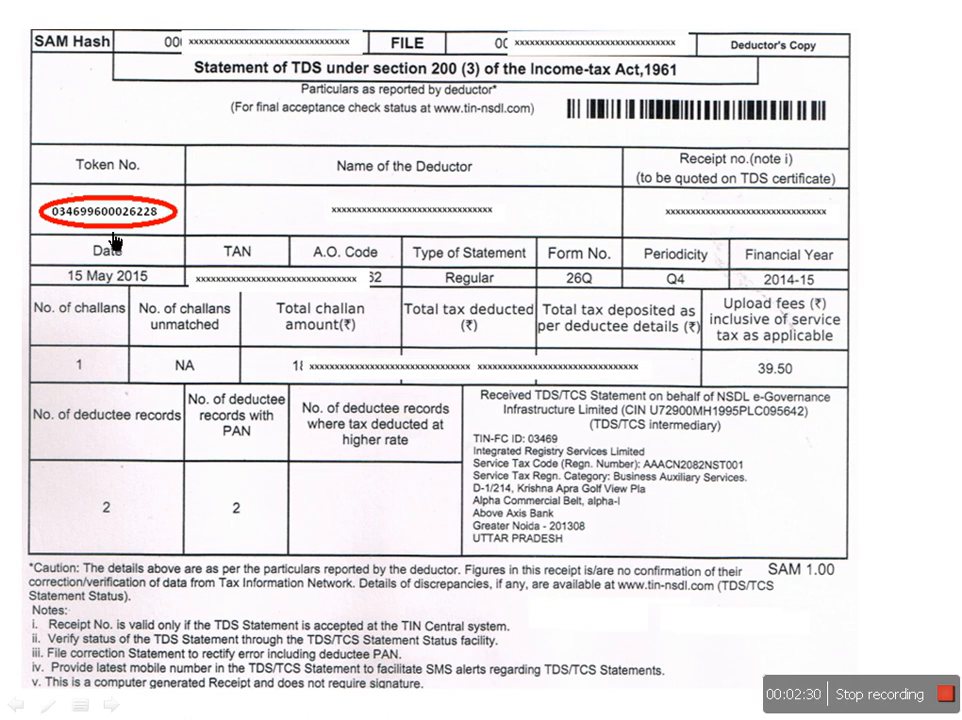
{"action": "left_click", "coordinate": [367, 433]}
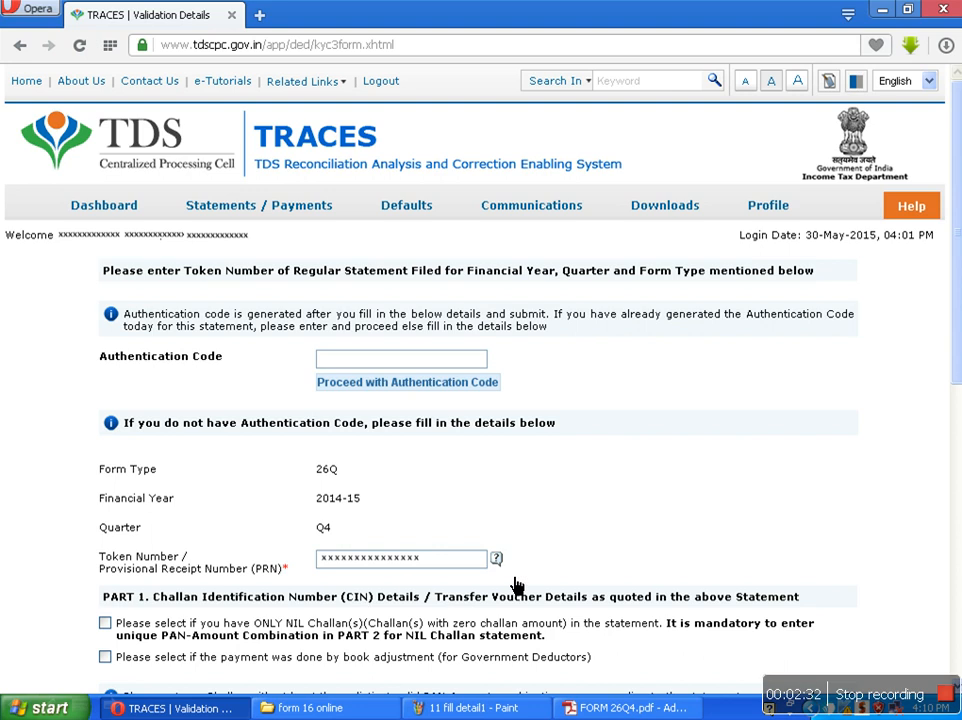
{"action": "left_click", "coordinate": [960, 592]}
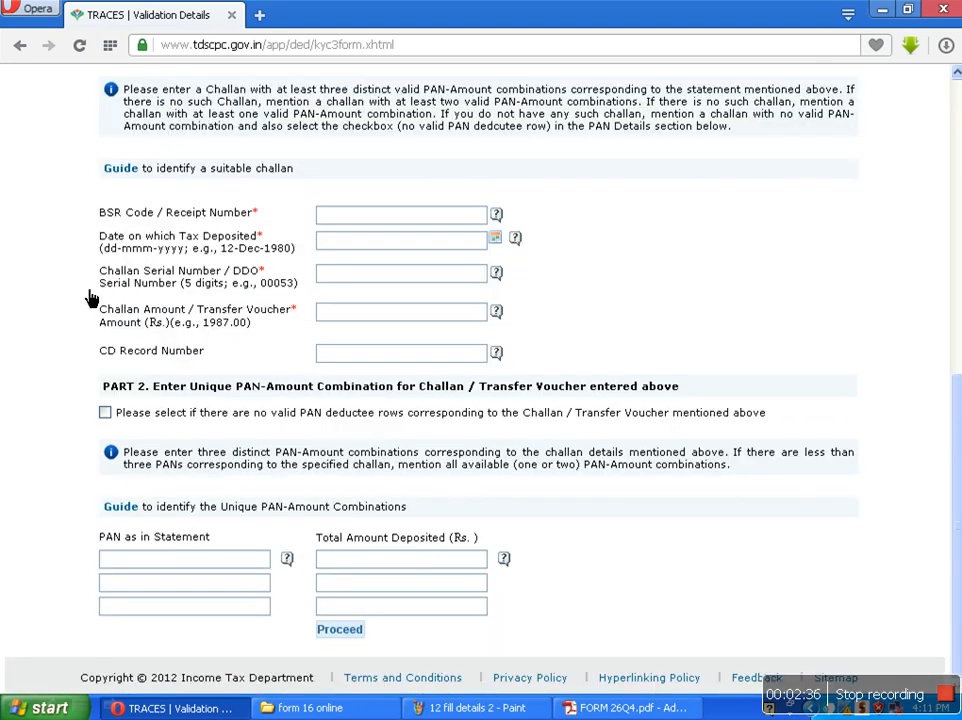
{"action": "left_click", "coordinate": [368, 232]}
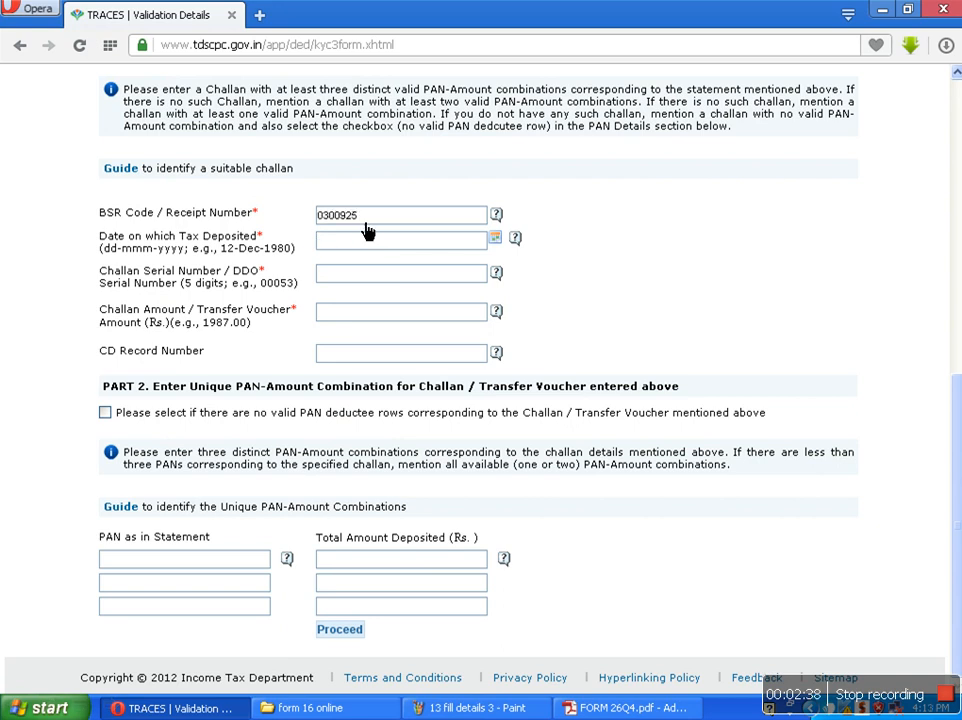
{"action": "left_click", "coordinate": [503, 257]}
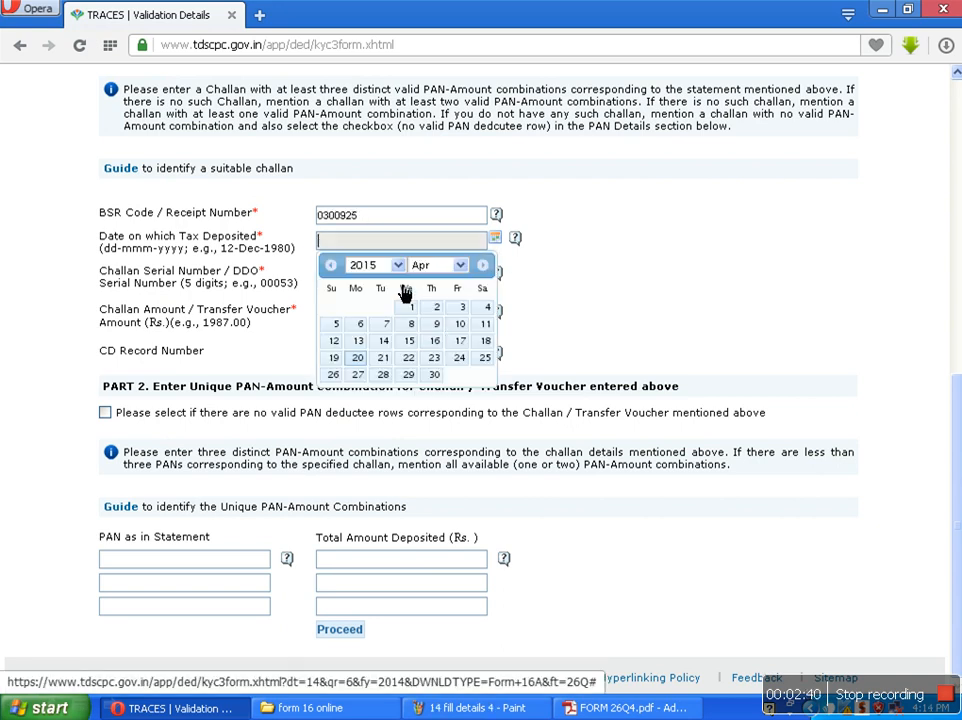
{"action": "left_click", "coordinate": [368, 372]}
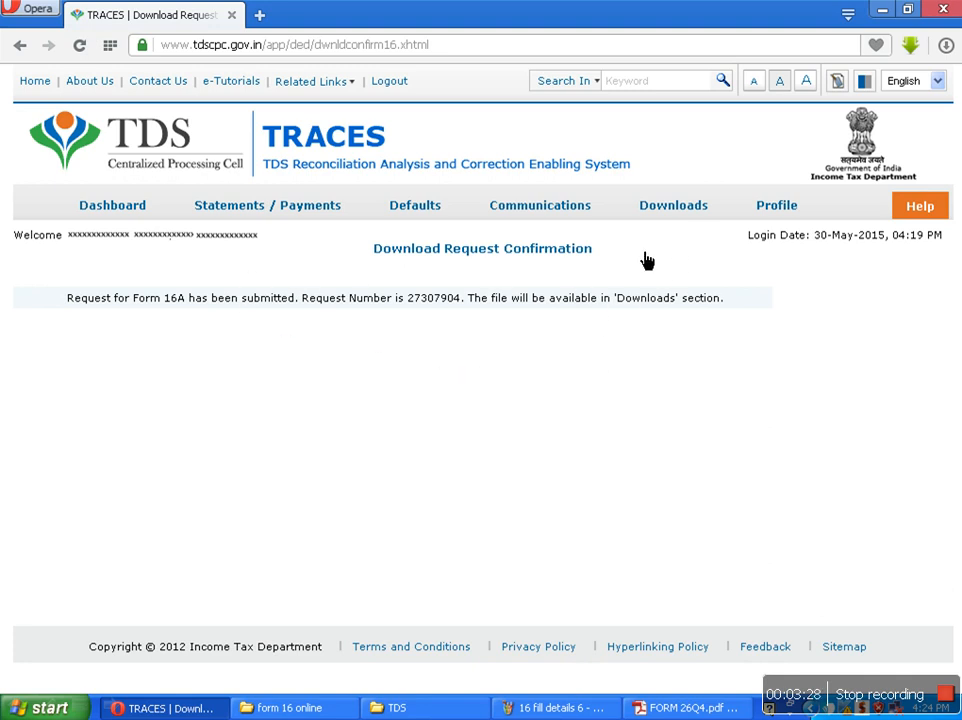
Open the requested downloads page and download the TRACES-PDF-CONVERTER V 1.3 L utility.
{"action": "left_click", "coordinate": [692, 220]}
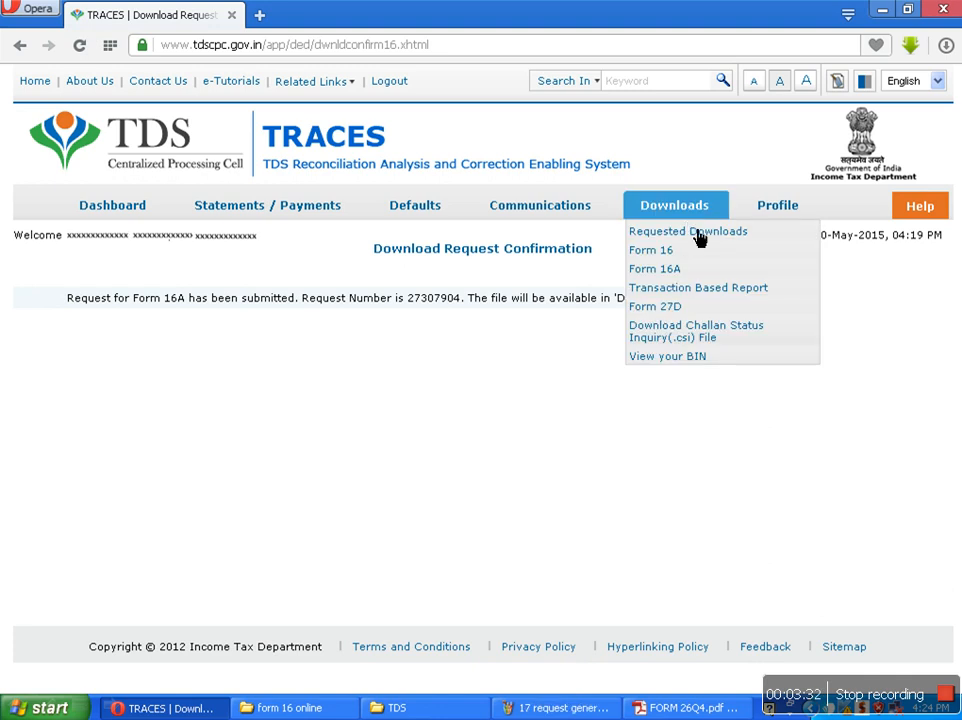
{"action": "left_click", "coordinate": [698, 240]}
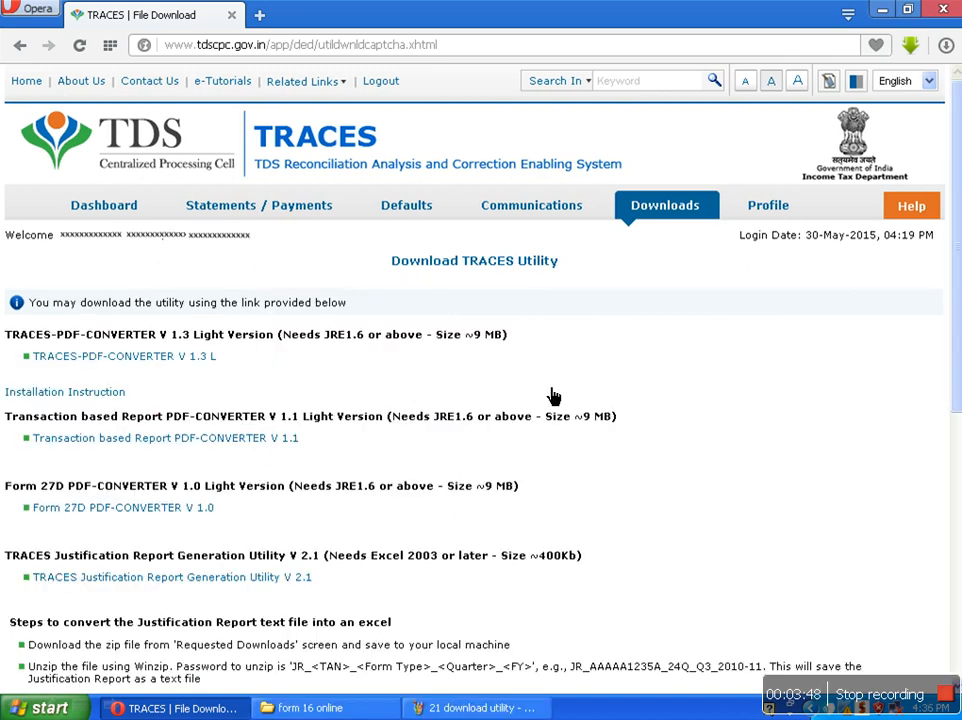
{"action": "left_click", "coordinate": [150, 366]}
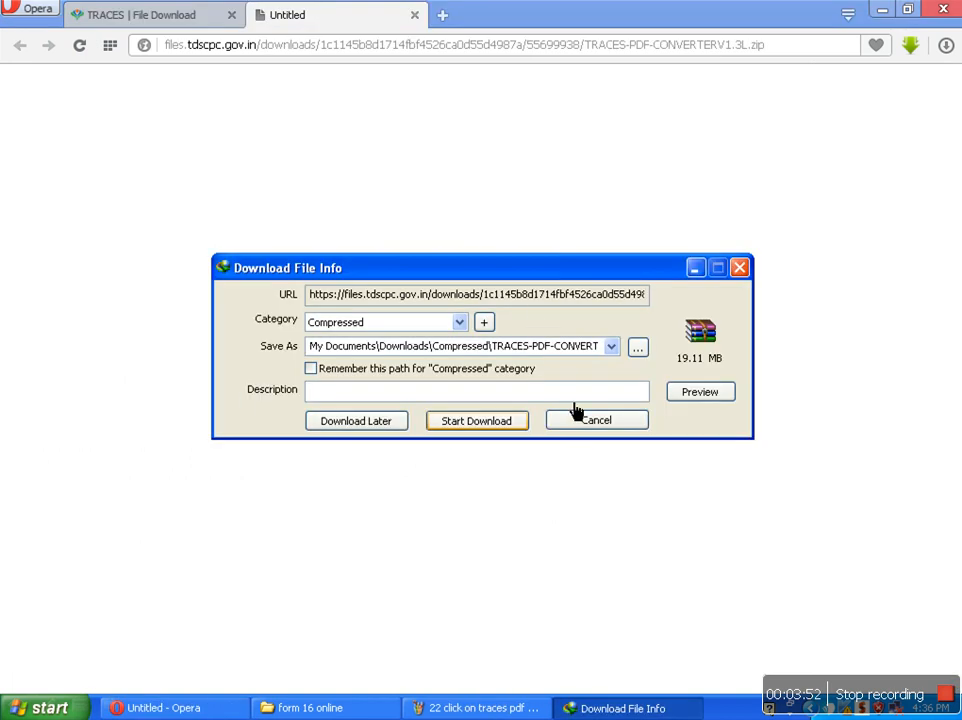
{"action": "left_click", "coordinate": [495, 427]}
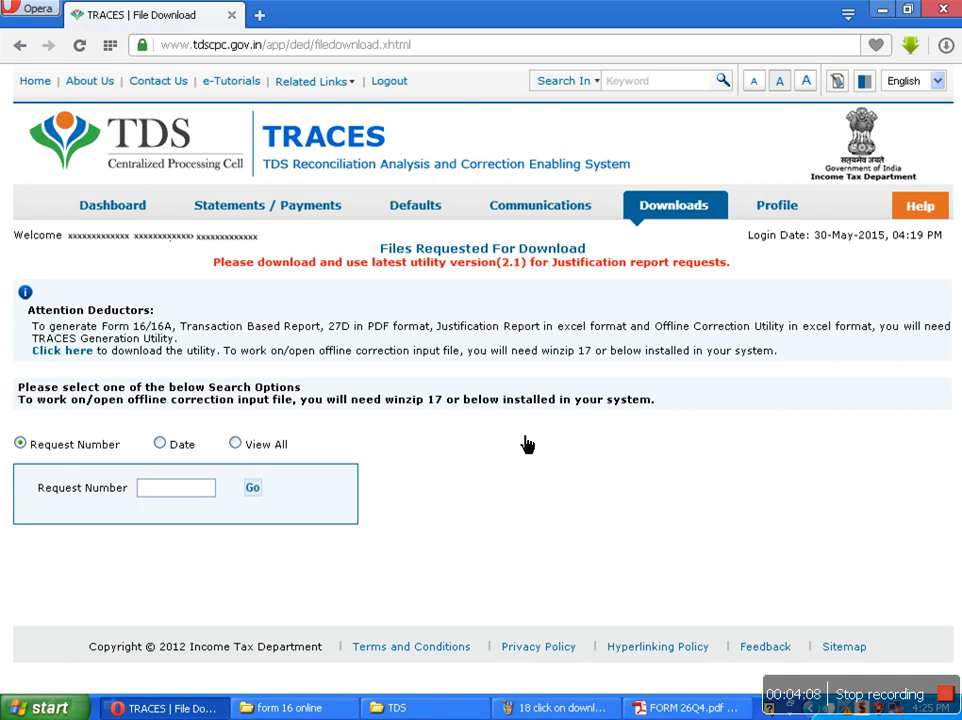
View all download requests, save the available Form 16A ZIP file to the Desktop, and log out of the portal.
{"action": "left_click", "coordinate": [247, 451]}
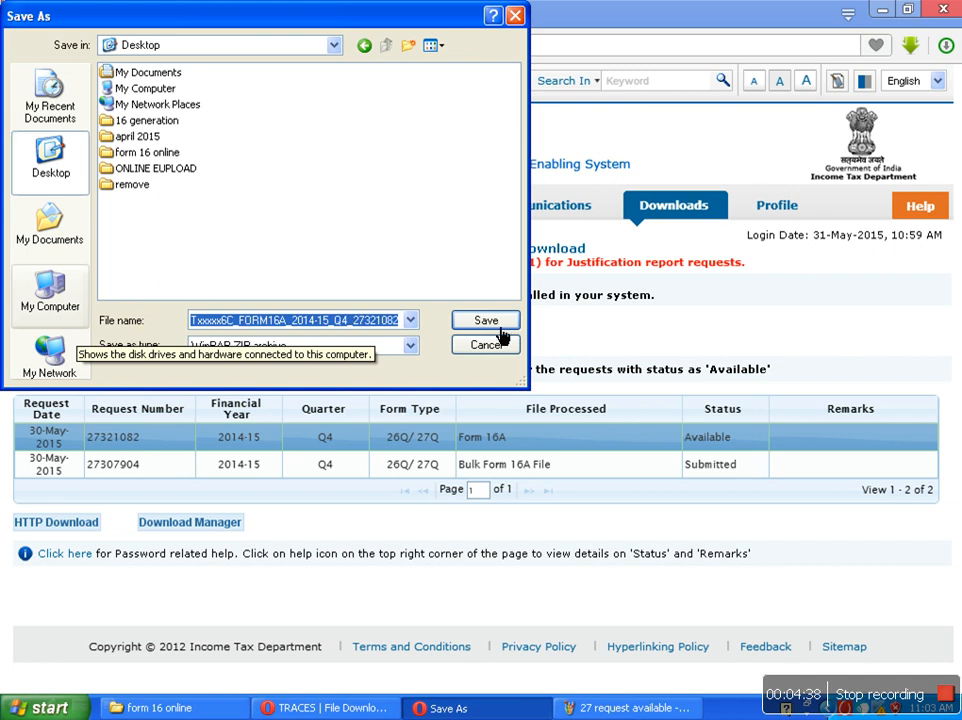
{"action": "left_click", "coordinate": [486, 321]}
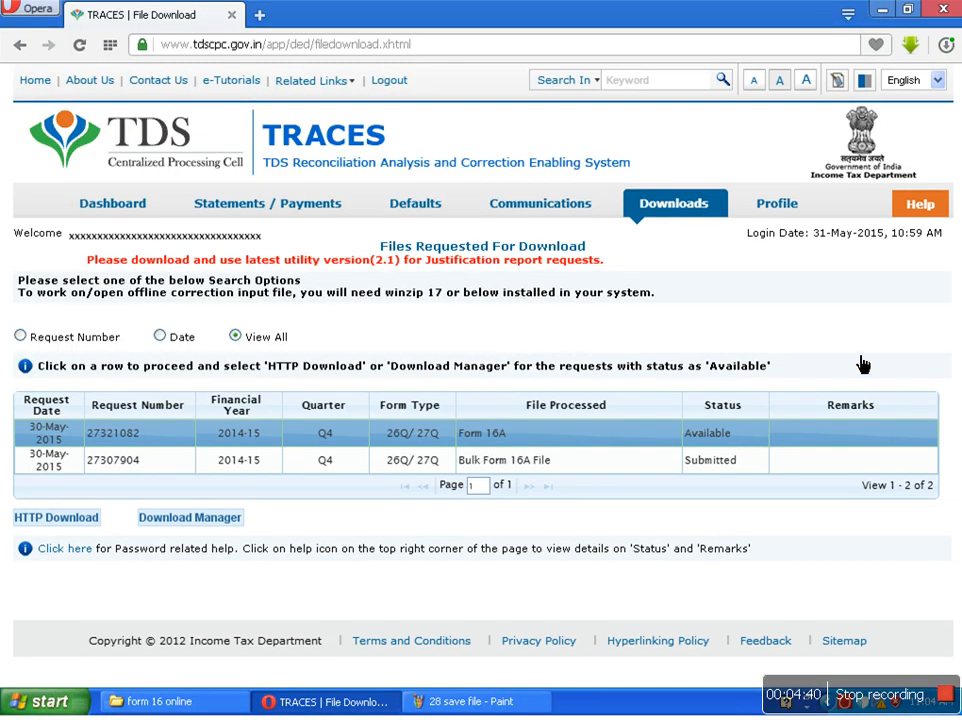
{"action": "left_click", "coordinate": [397, 88]}
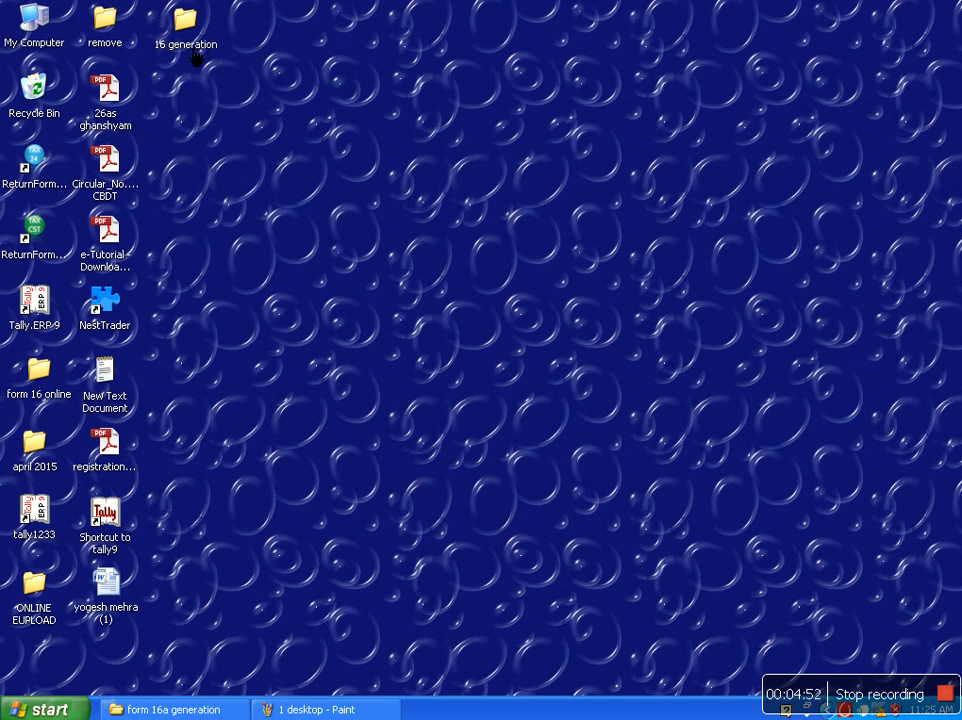
Extract the TRACES-PDF-CONVERTERV1.3L archive from the desktop folder "16 generation" into a folder of the same name.
{"action": "right_click", "coordinate": [183, 20]}
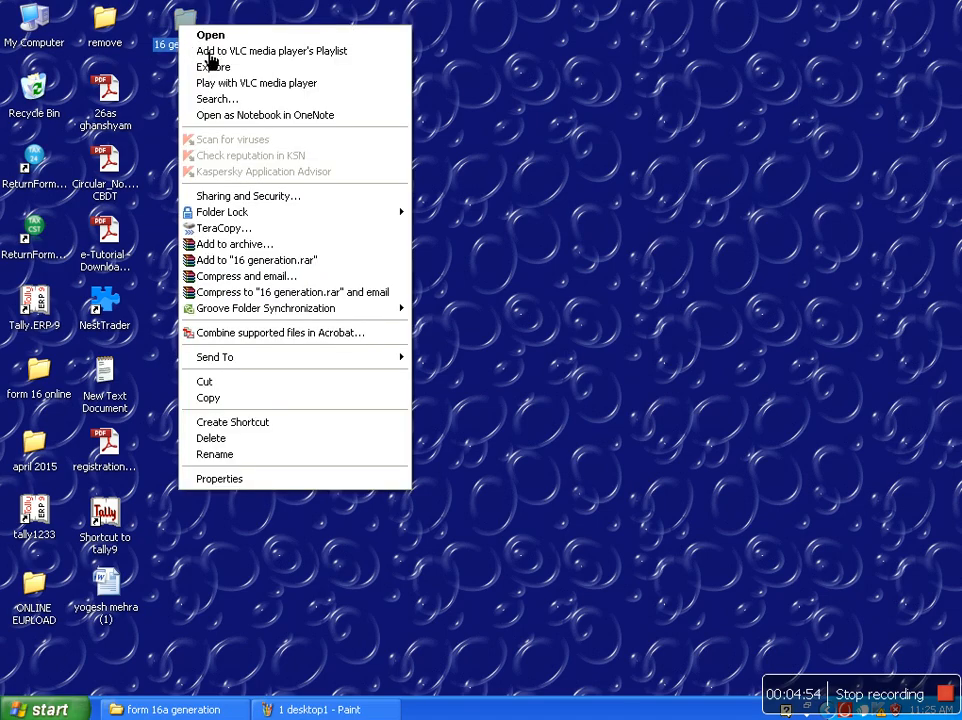
{"action": "left_click", "coordinate": [204, 36]}
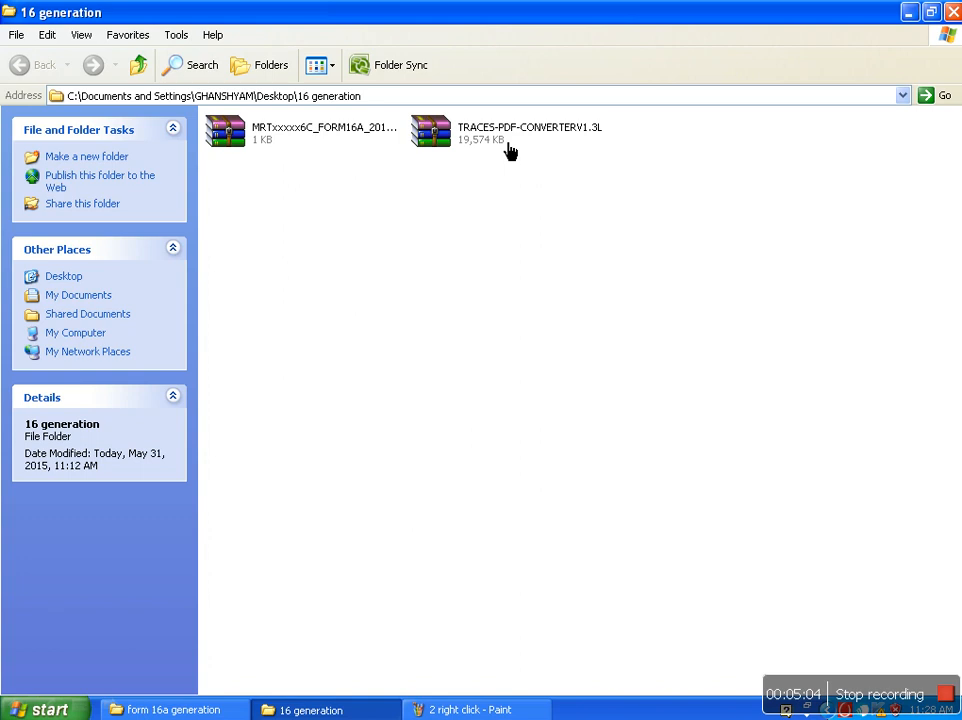
{"action": "right_click", "coordinate": [441, 137]}
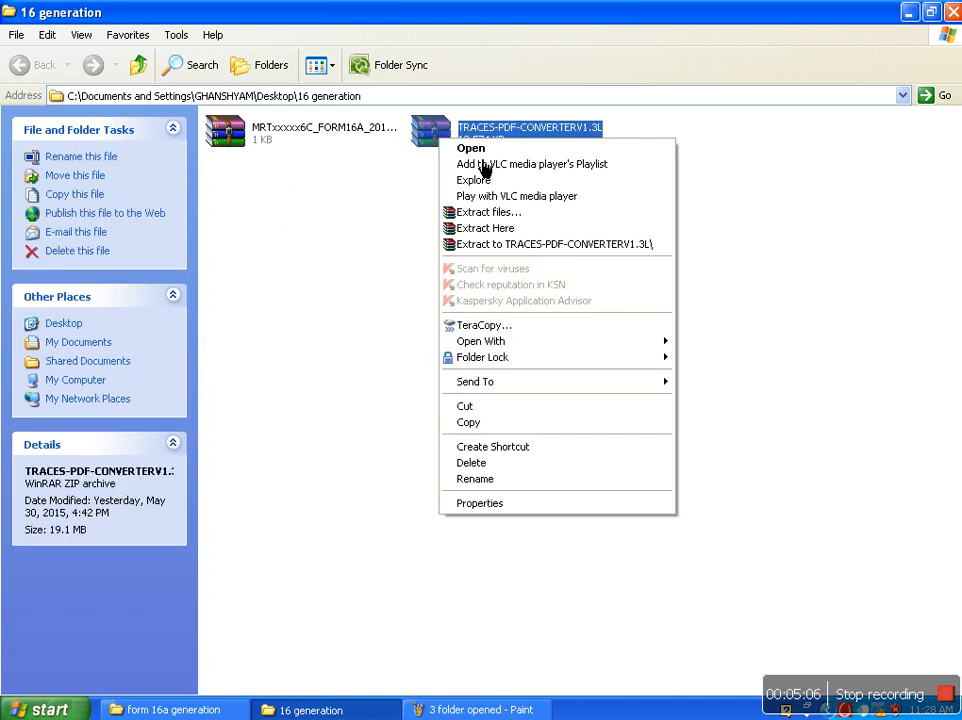
{"action": "left_click", "coordinate": [520, 243]}
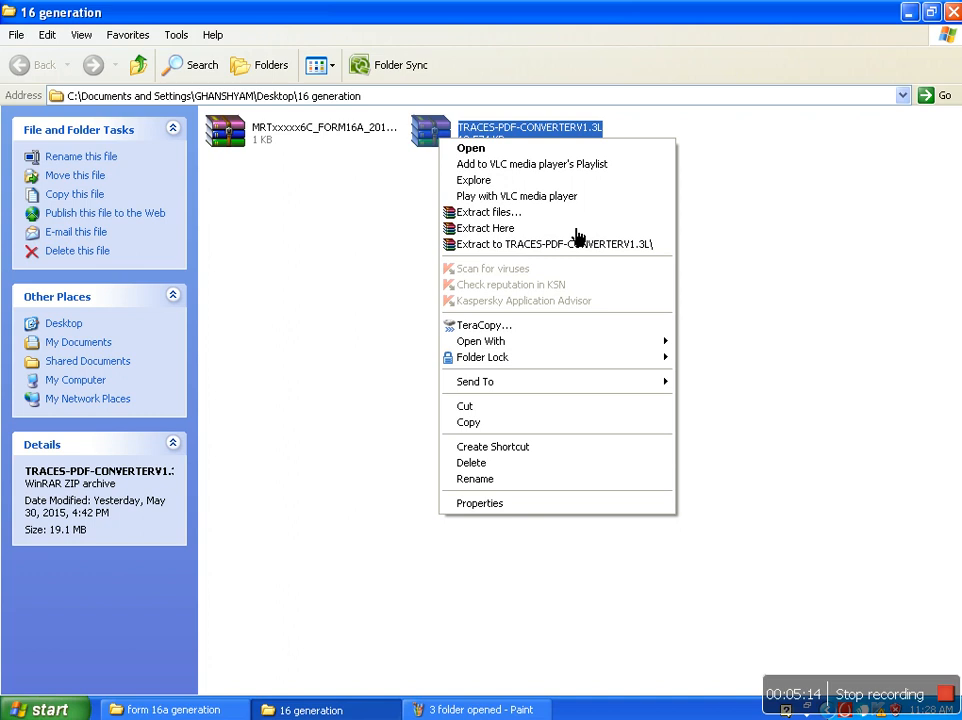
{"action": "left_click", "coordinate": [493, 245]}
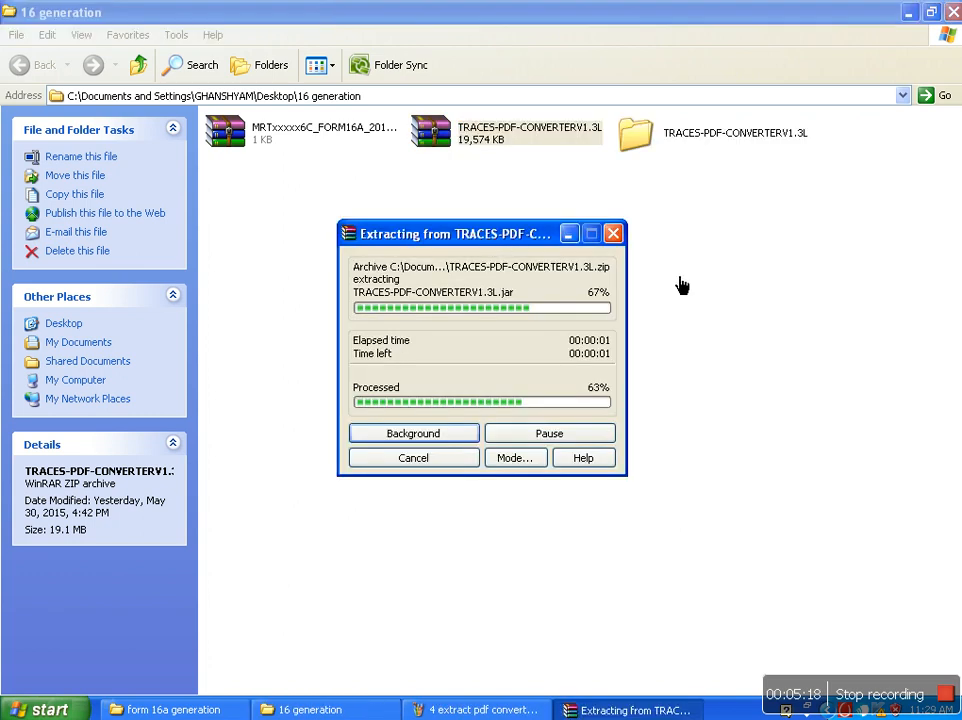
Execute the RUN batch file and launch the TRACES-PDF-CONVERTERV1.3L jar from the extracted folder.
{"action": "right_click", "coordinate": [652, 160]}
{"action": "left_click", "coordinate": [680, 144]}
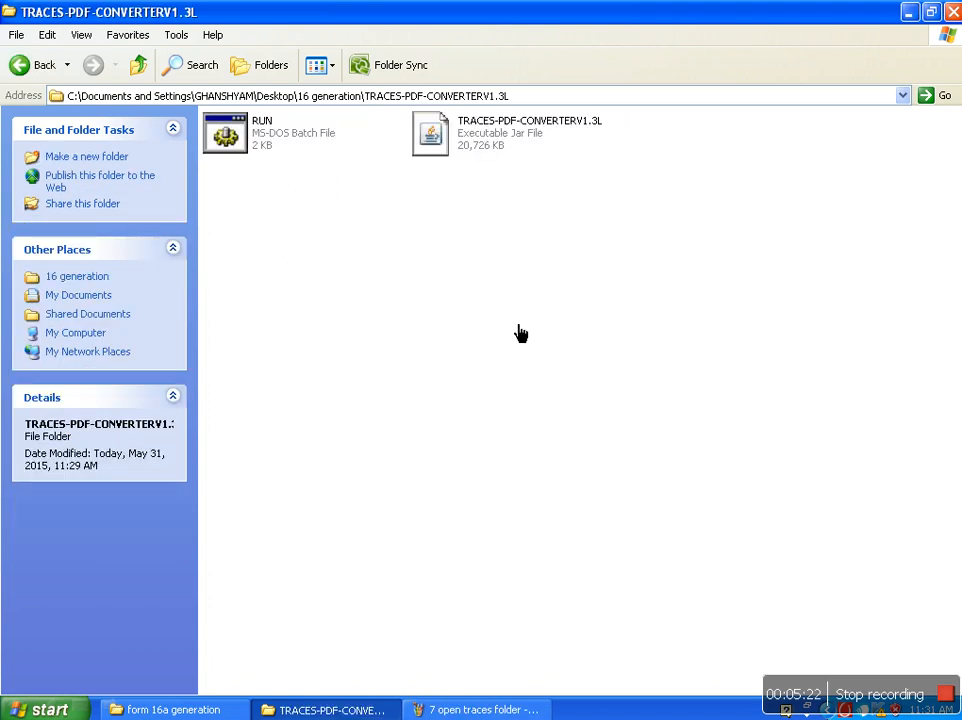
{"action": "right_click", "coordinate": [252, 140]}
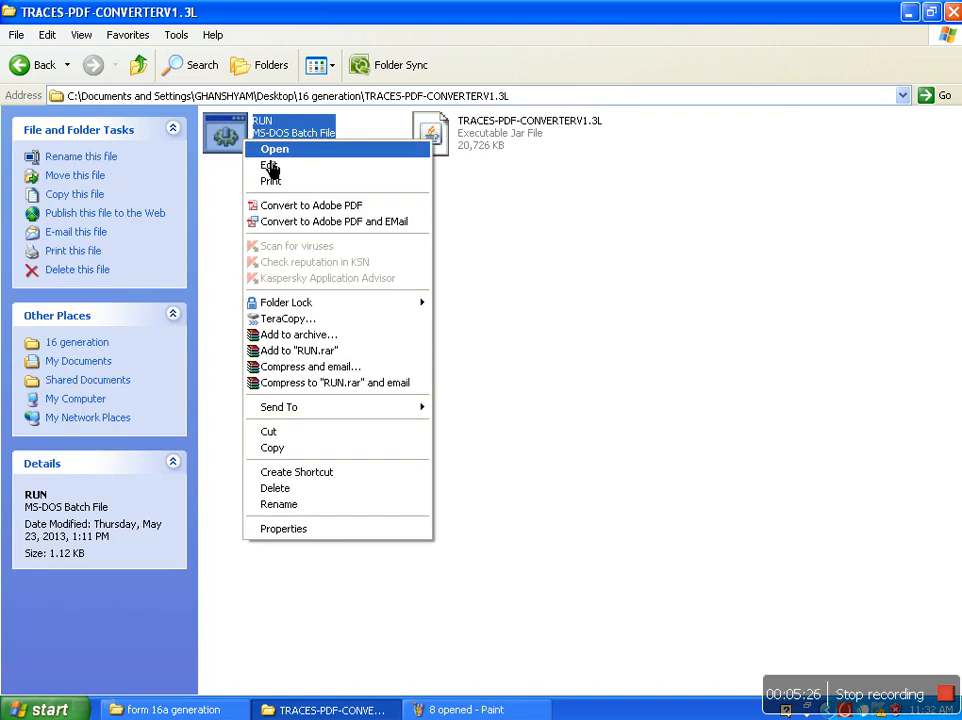
{"action": "left_click", "coordinate": [270, 148]}
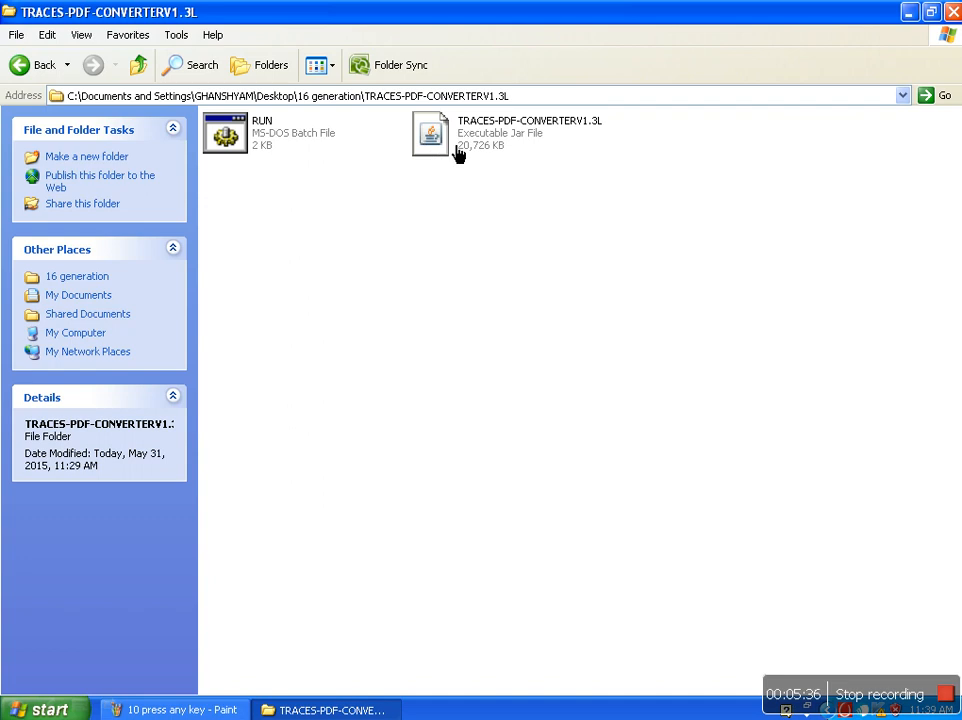
{"action": "right_click", "coordinate": [458, 152]}
{"action": "left_click", "coordinate": [488, 145]}
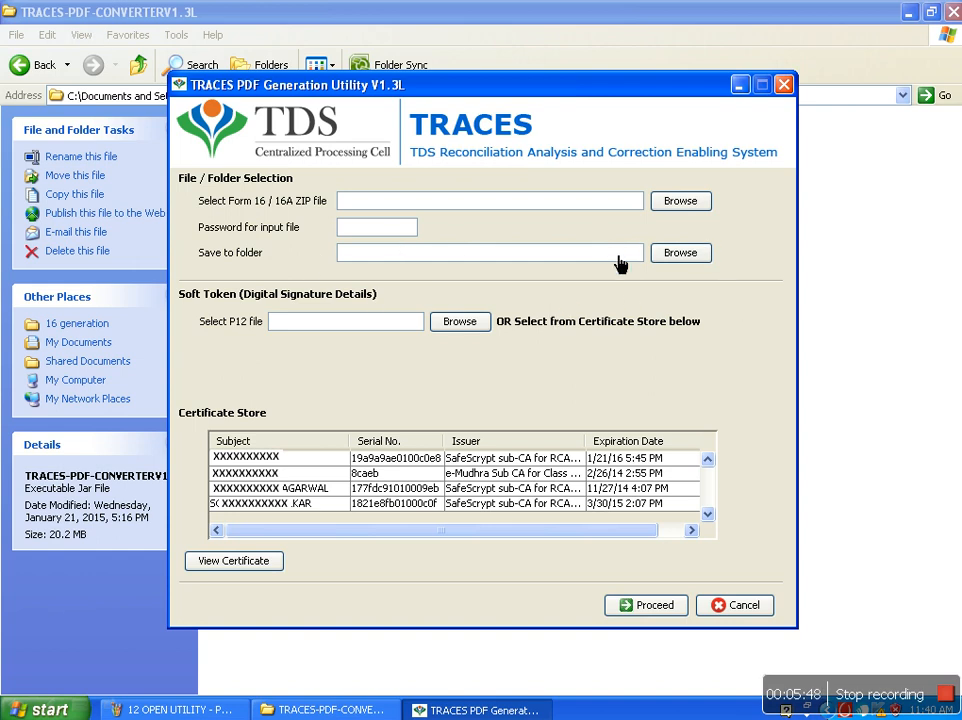
Load the Form 16A ZIP from the "16 generation" folder with the All Files filter, and enter the input file password.
{"action": "left_click", "coordinate": [700, 213]}
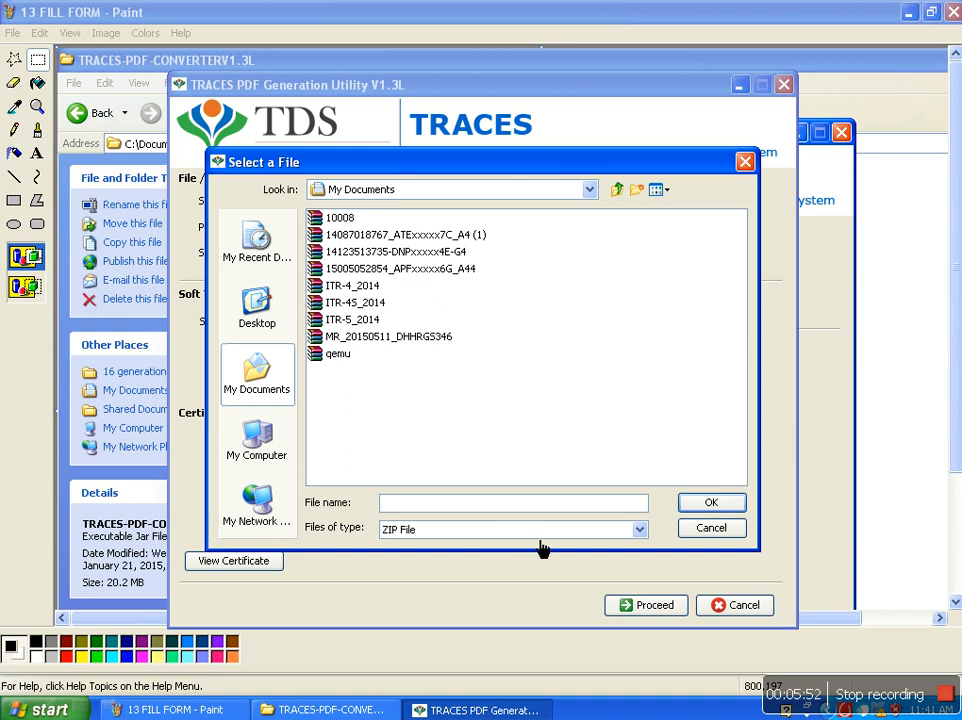
{"action": "left_click", "coordinate": [540, 529]}
{"action": "left_click", "coordinate": [432, 546]}
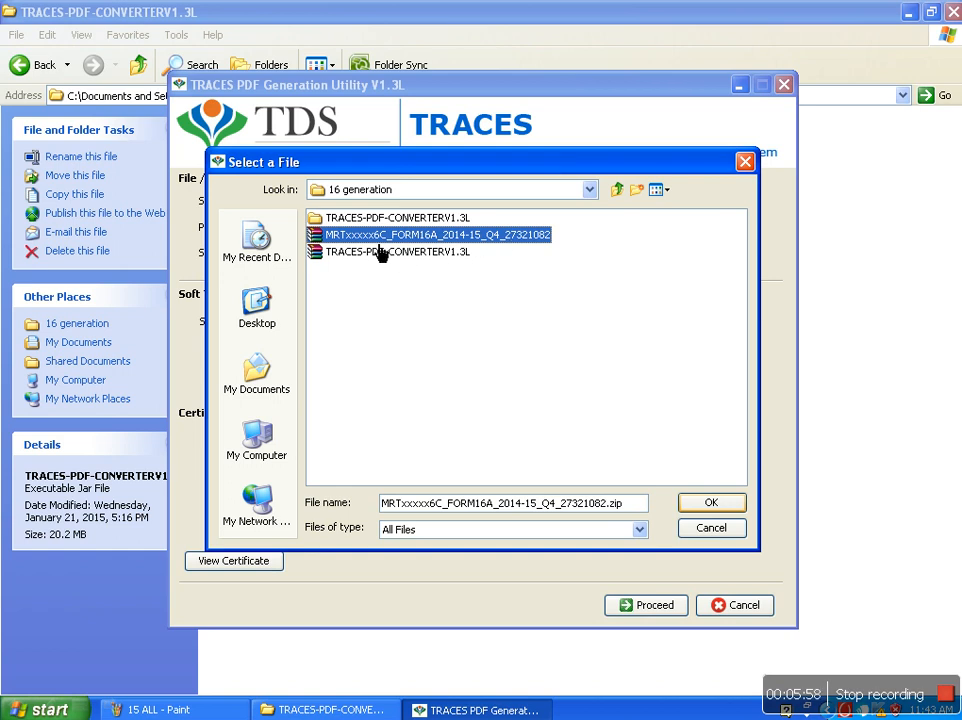
{"action": "left_click", "coordinate": [709, 512]}
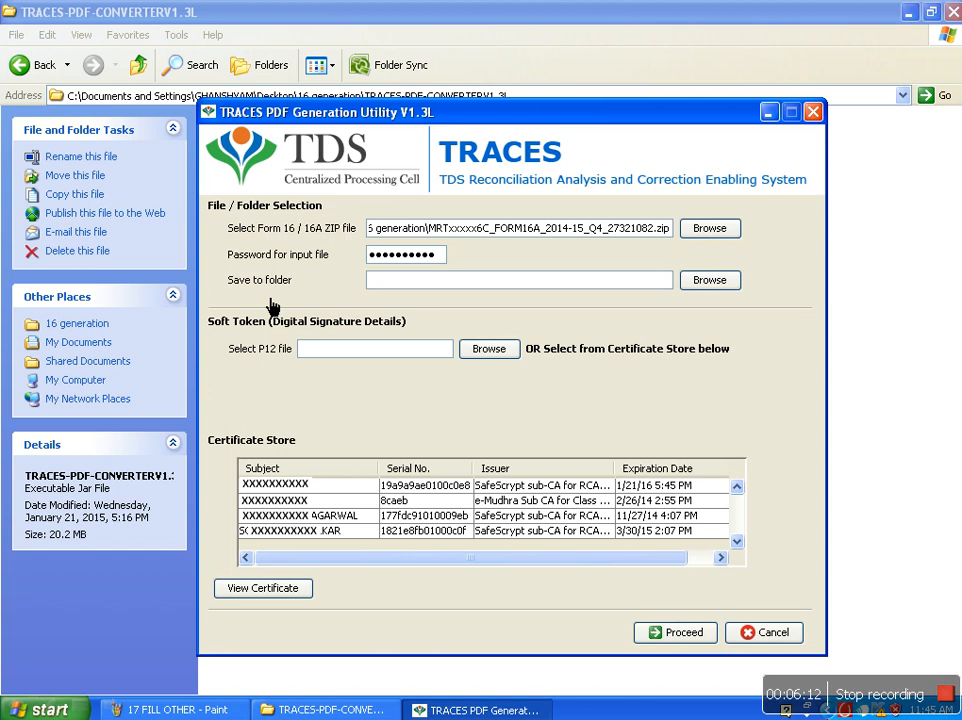
Generate the Form 16A PDF without a digital signature, saving it to the "16 generation" folder, and close the utility.
{"action": "left_click", "coordinate": [709, 280]}
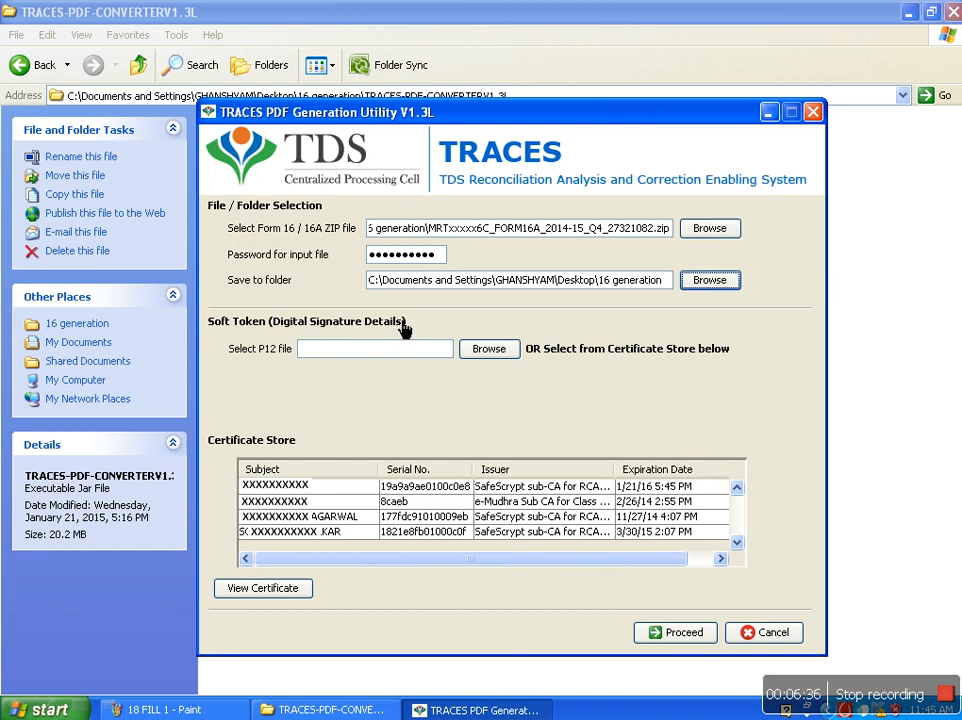
{"action": "left_click", "coordinate": [690, 636]}
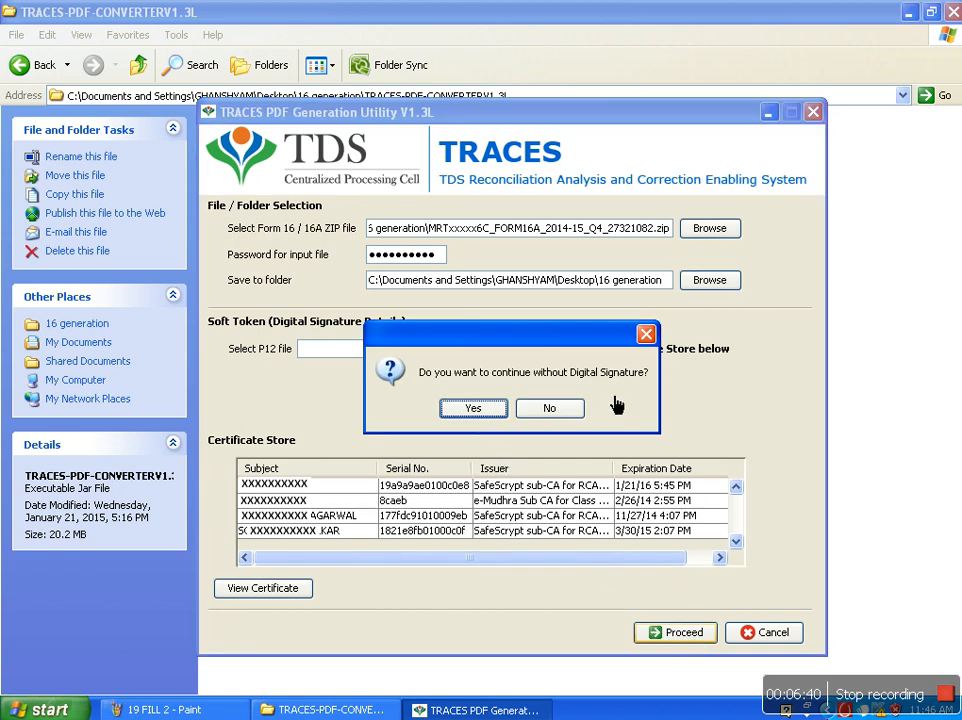
{"action": "left_click", "coordinate": [489, 414]}
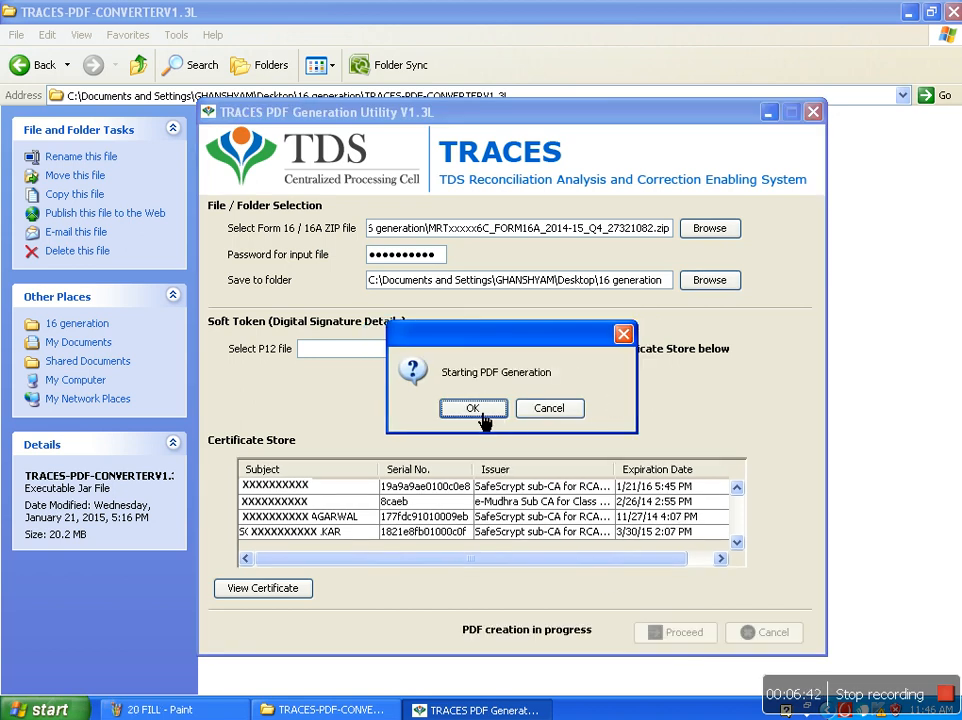
{"action": "left_click", "coordinate": [484, 421]}
{"action": "left_click", "coordinate": [507, 409]}
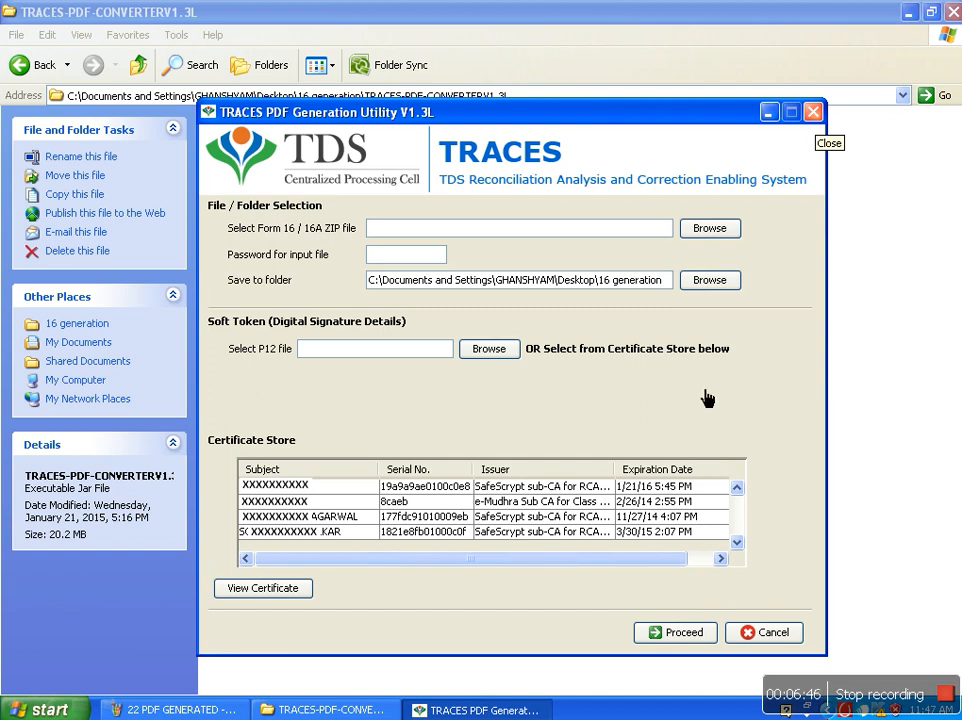
{"action": "left_click", "coordinate": [813, 112]}
Return to the "16 generation" folder and view the generated Form 16A PDF in Adobe Reader XI.
{"action": "left_click", "coordinate": [27, 90]}
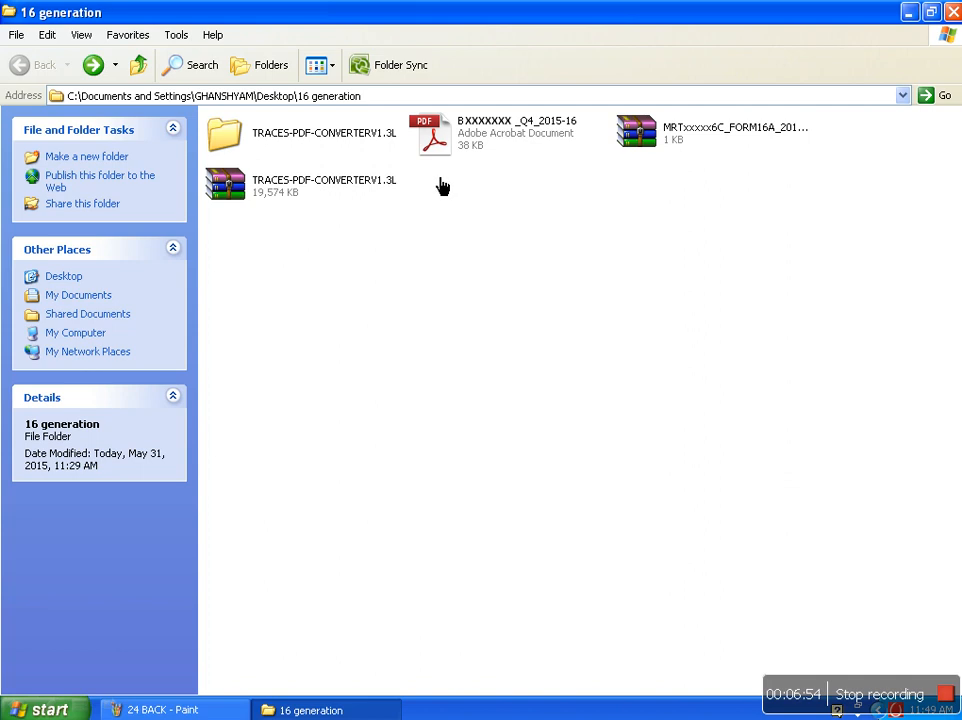
{"action": "right_click", "coordinate": [450, 145]}
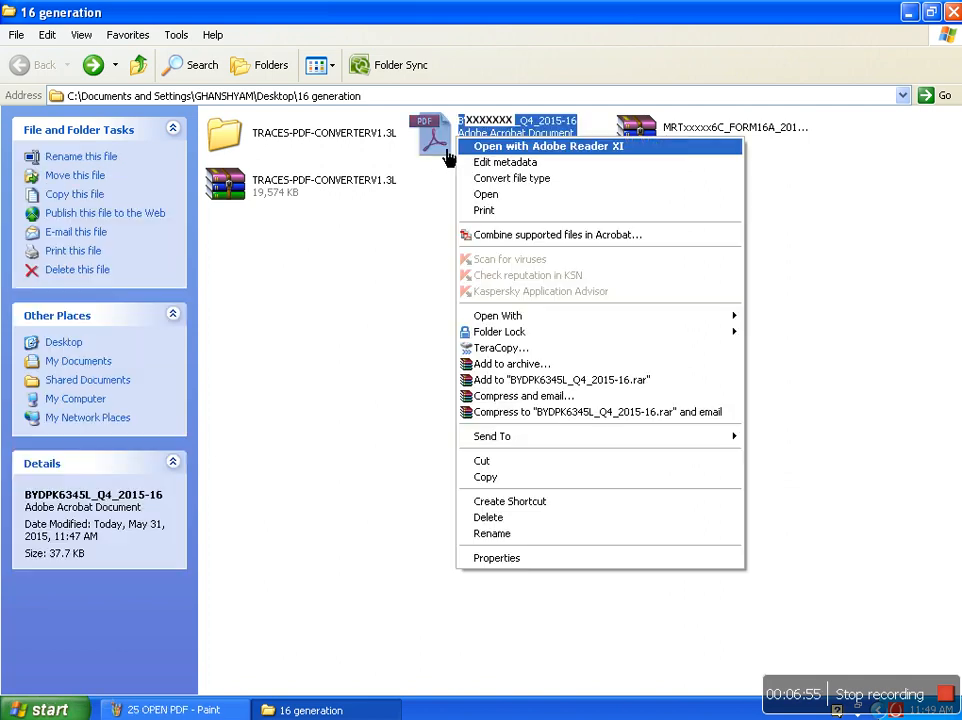
{"action": "left_click", "coordinate": [545, 147]}
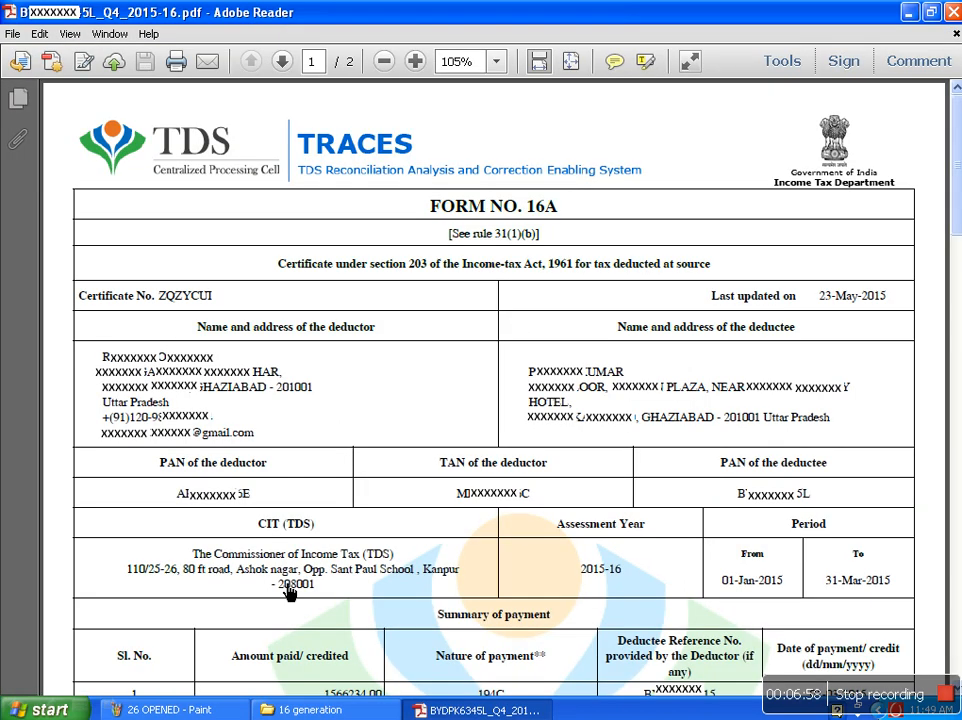